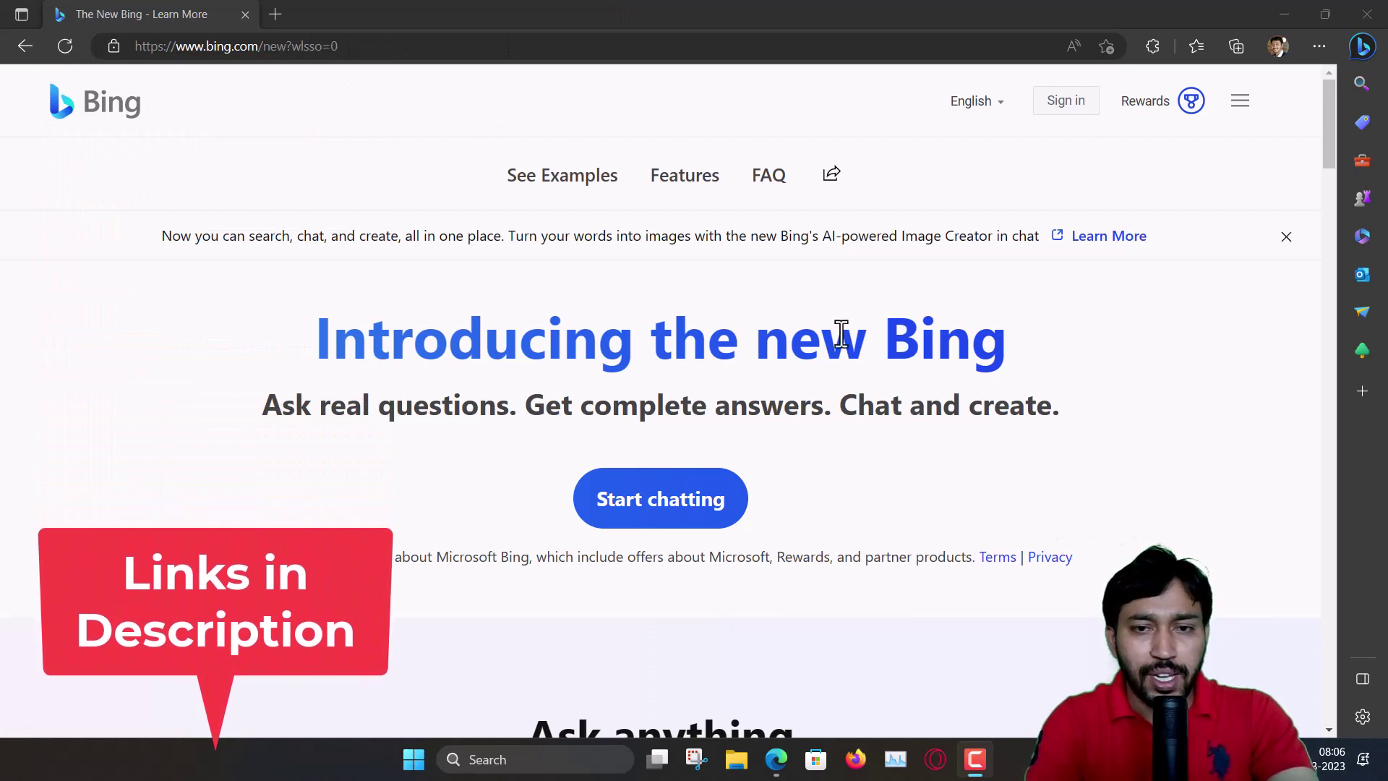
# Dismiss the Image Creator announcement on the new Bing page and choose to start chatting.
pyautogui.scroll(-1, 1074, 366)
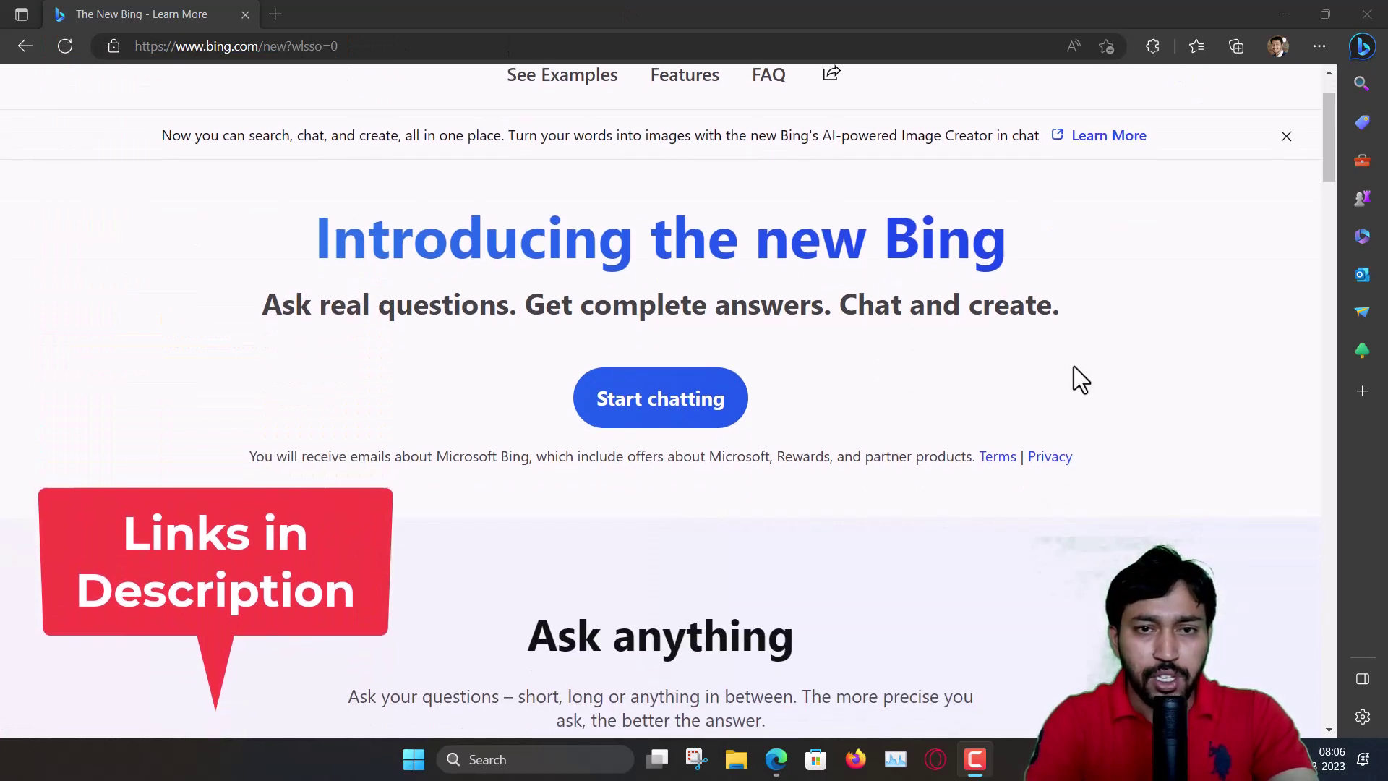
pyautogui.scroll(1, 1074, 366)
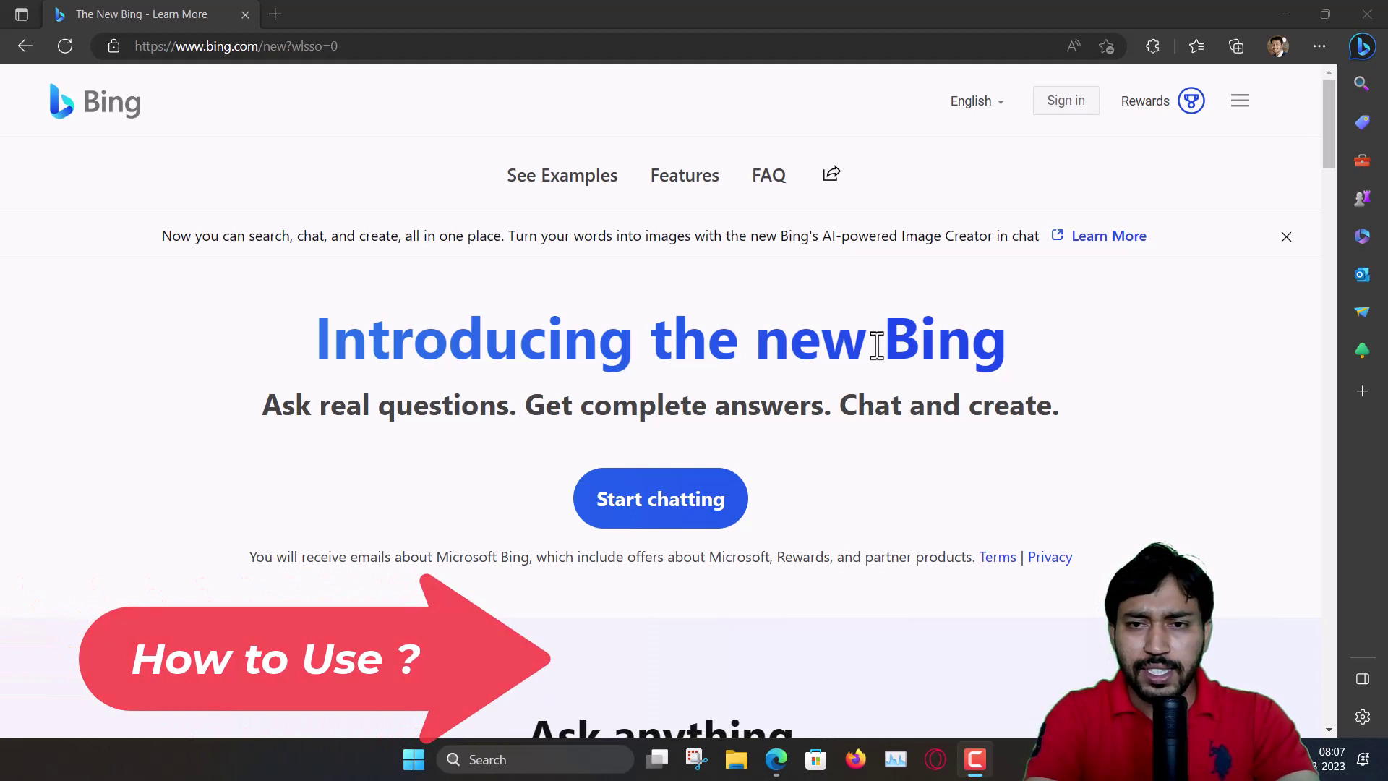
pyautogui.click(1287, 239)
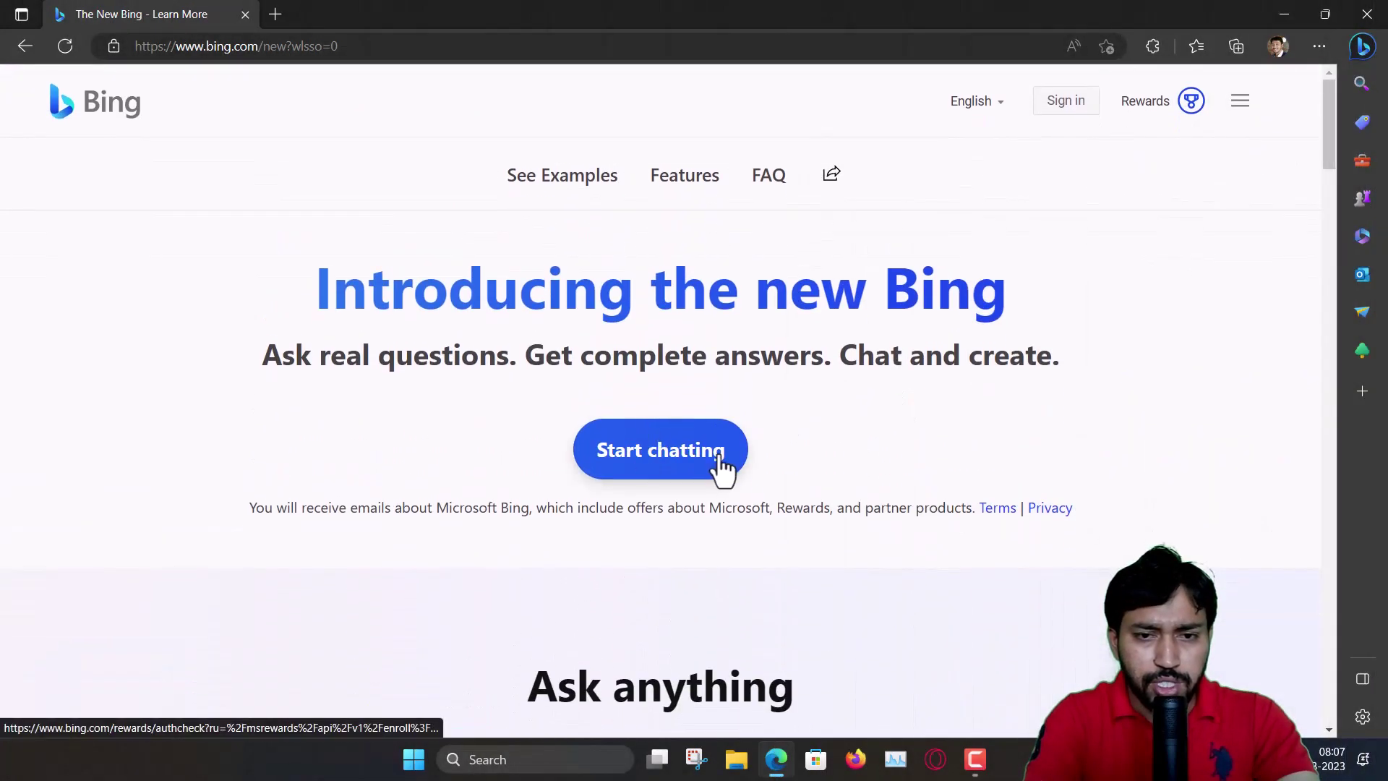
pyautogui.click(658, 467)
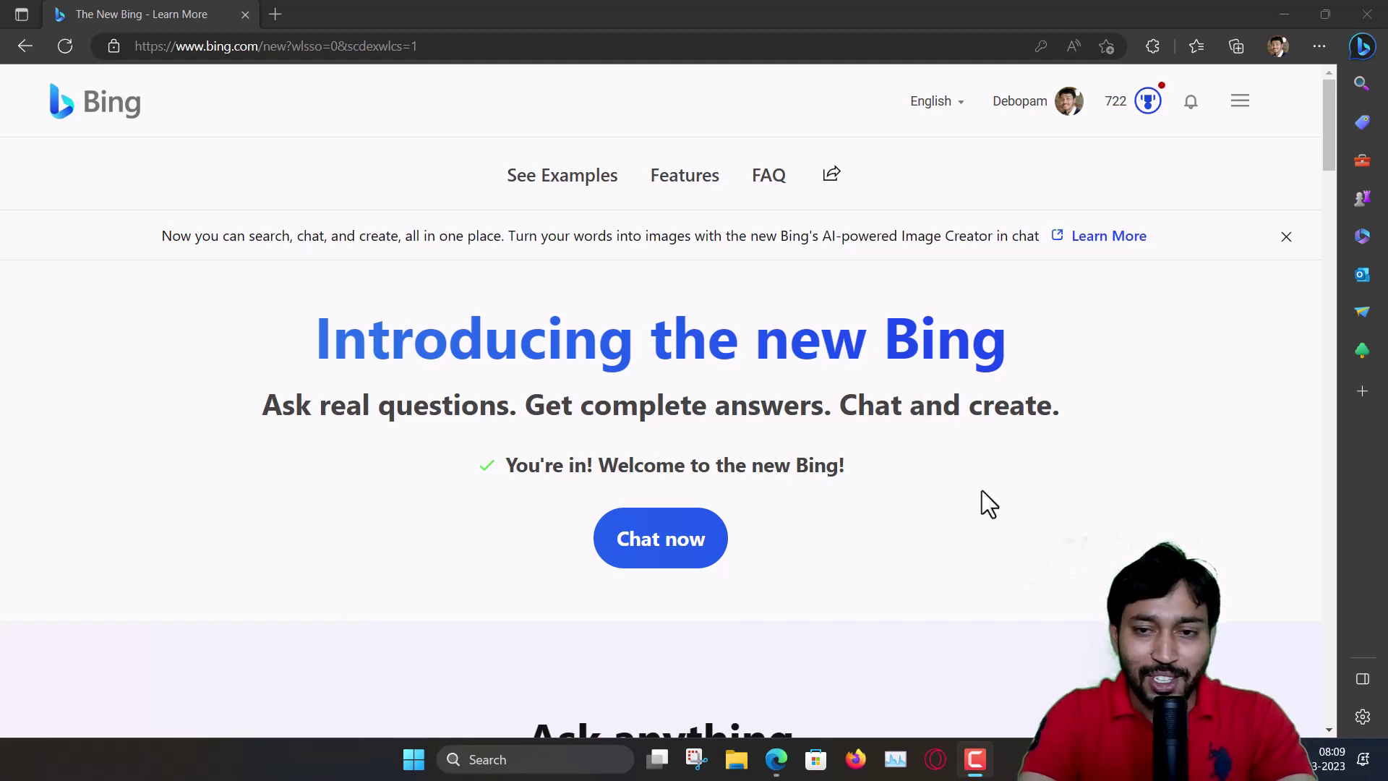
# Open the Bing AI chat from the new Bing welcome page.
pyautogui.scroll(-1, 982, 491)
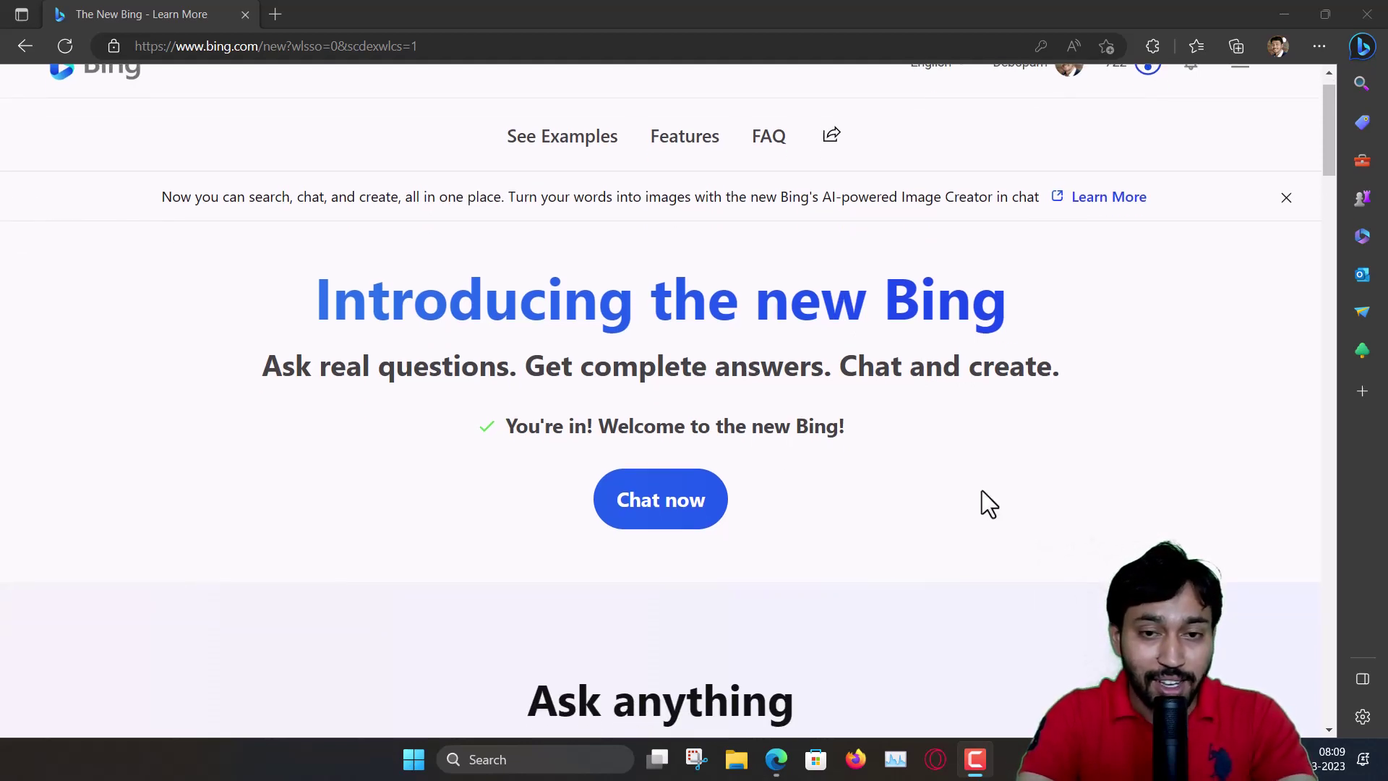
pyautogui.scroll(1, 981, 490)
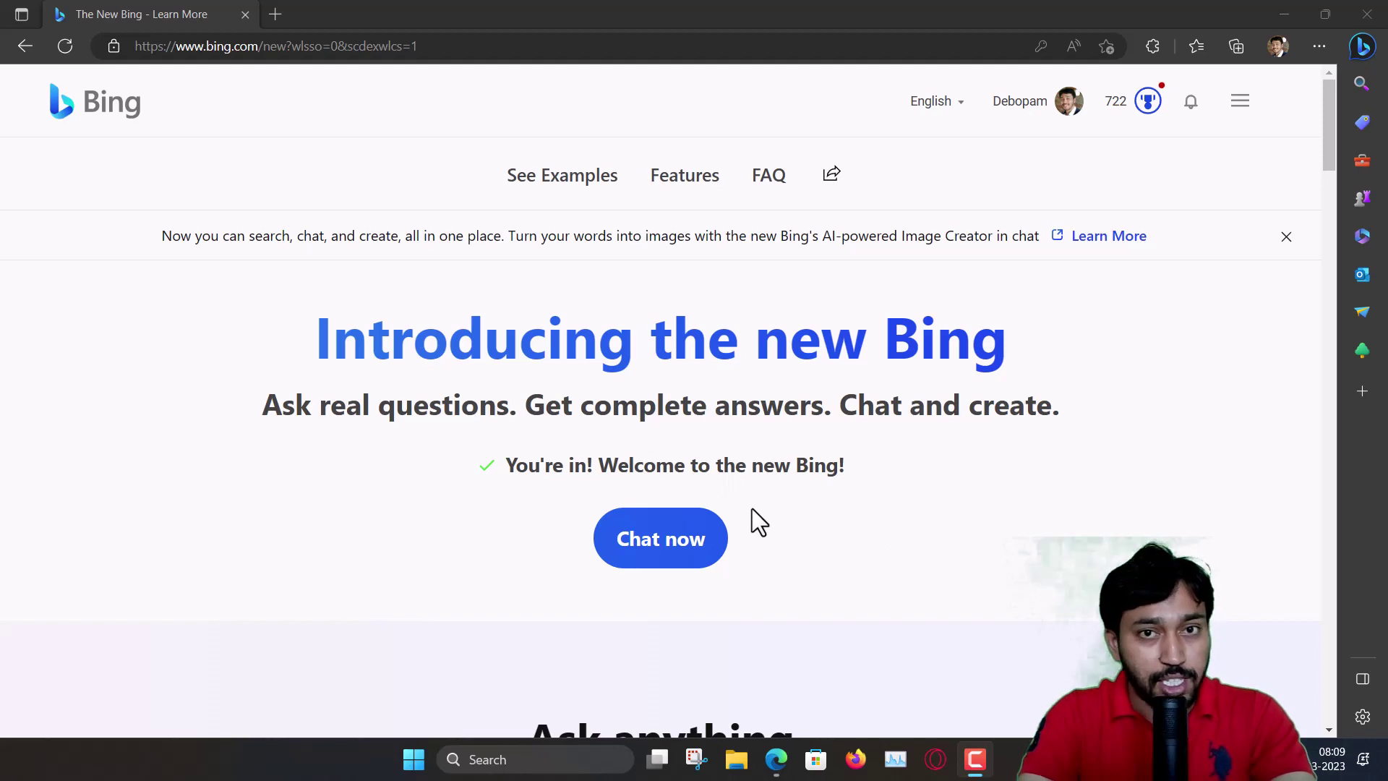
pyautogui.click(661, 556)
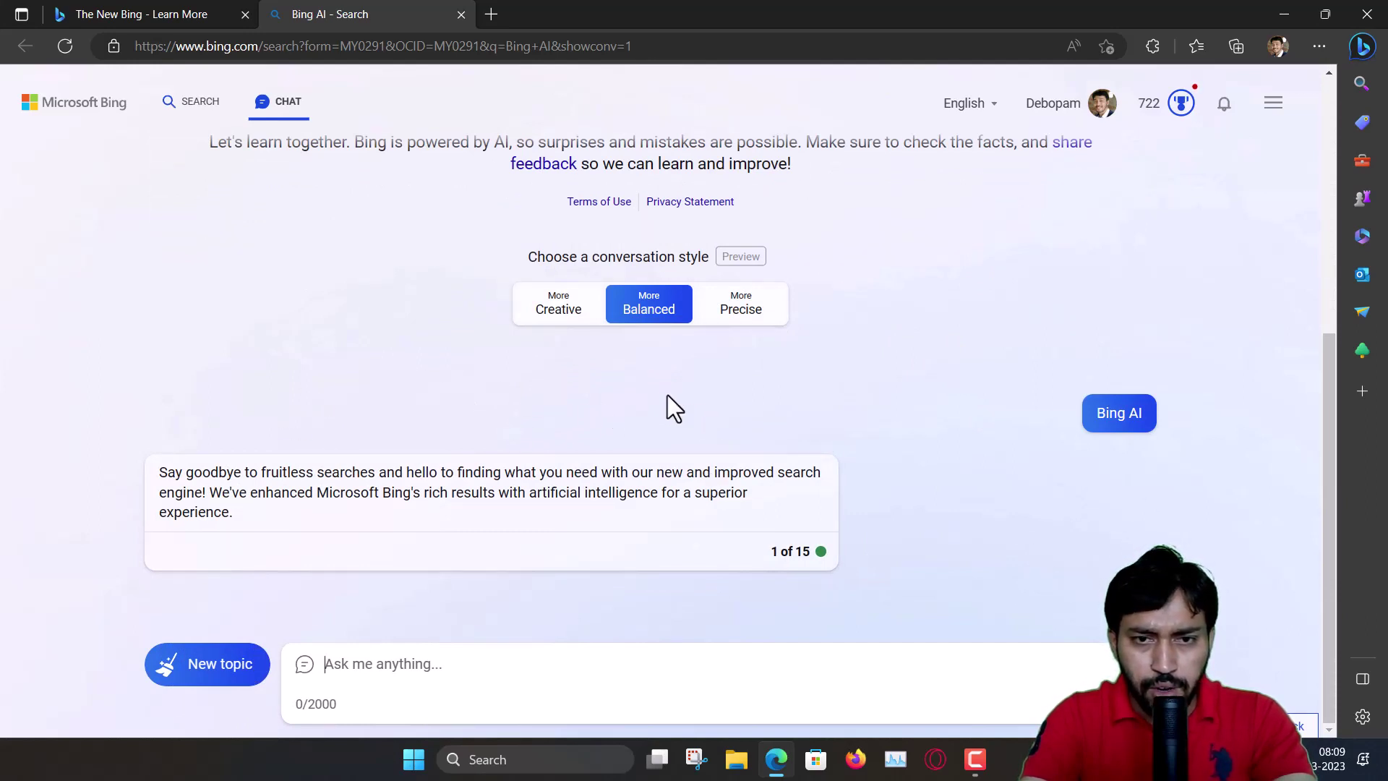
# Ask the chat "which version of chatgpt you are using ?".
pyautogui.click(413, 673)
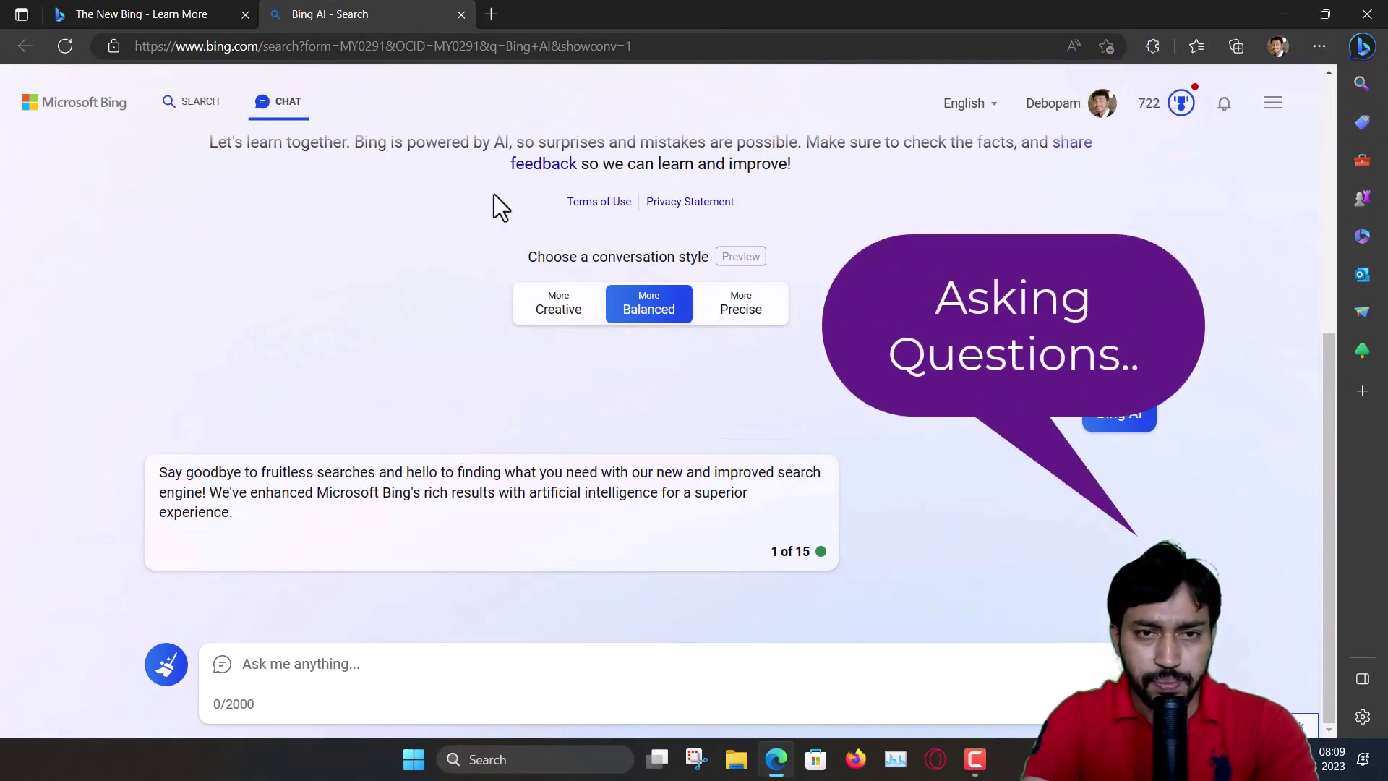
pyautogui.write('which version of chatgpt you are using ?')
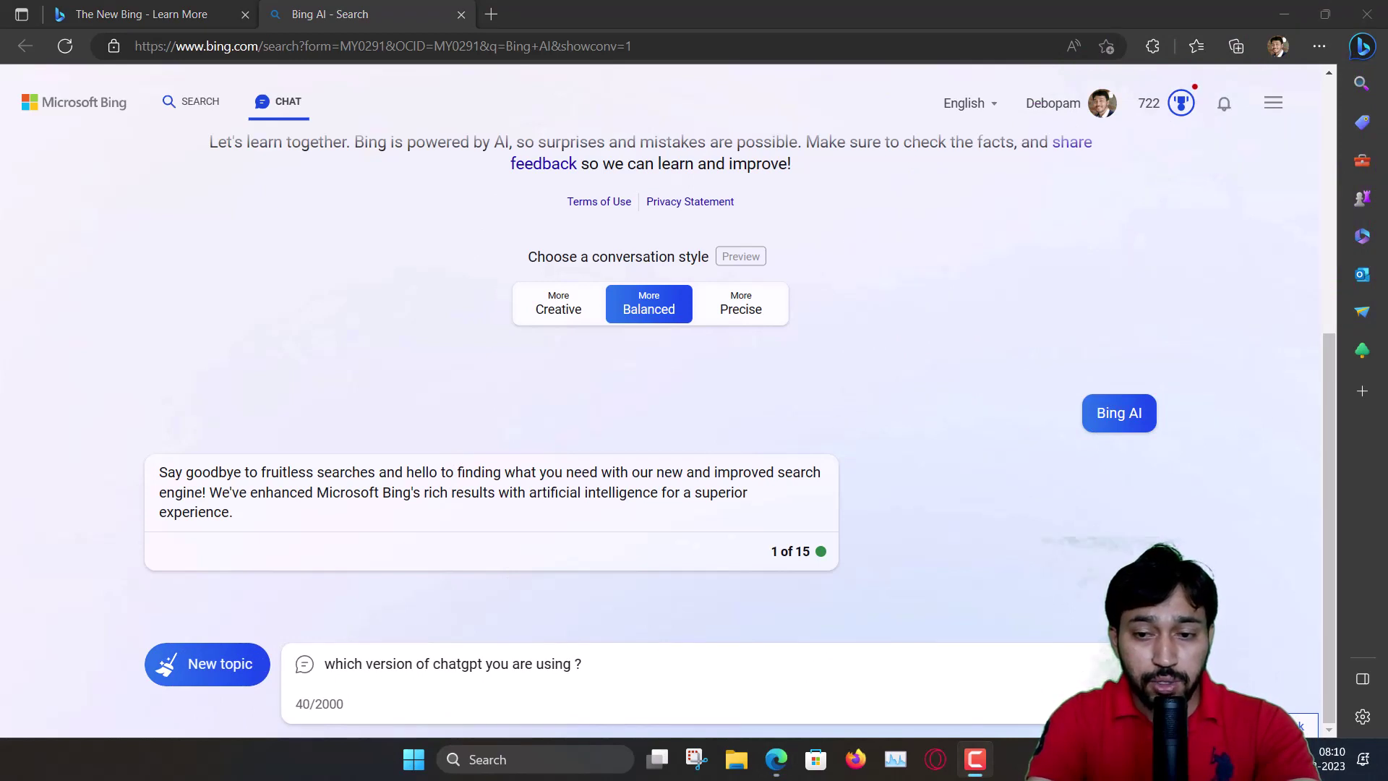
pyautogui.click(865, 679)
pyautogui.press('Return')
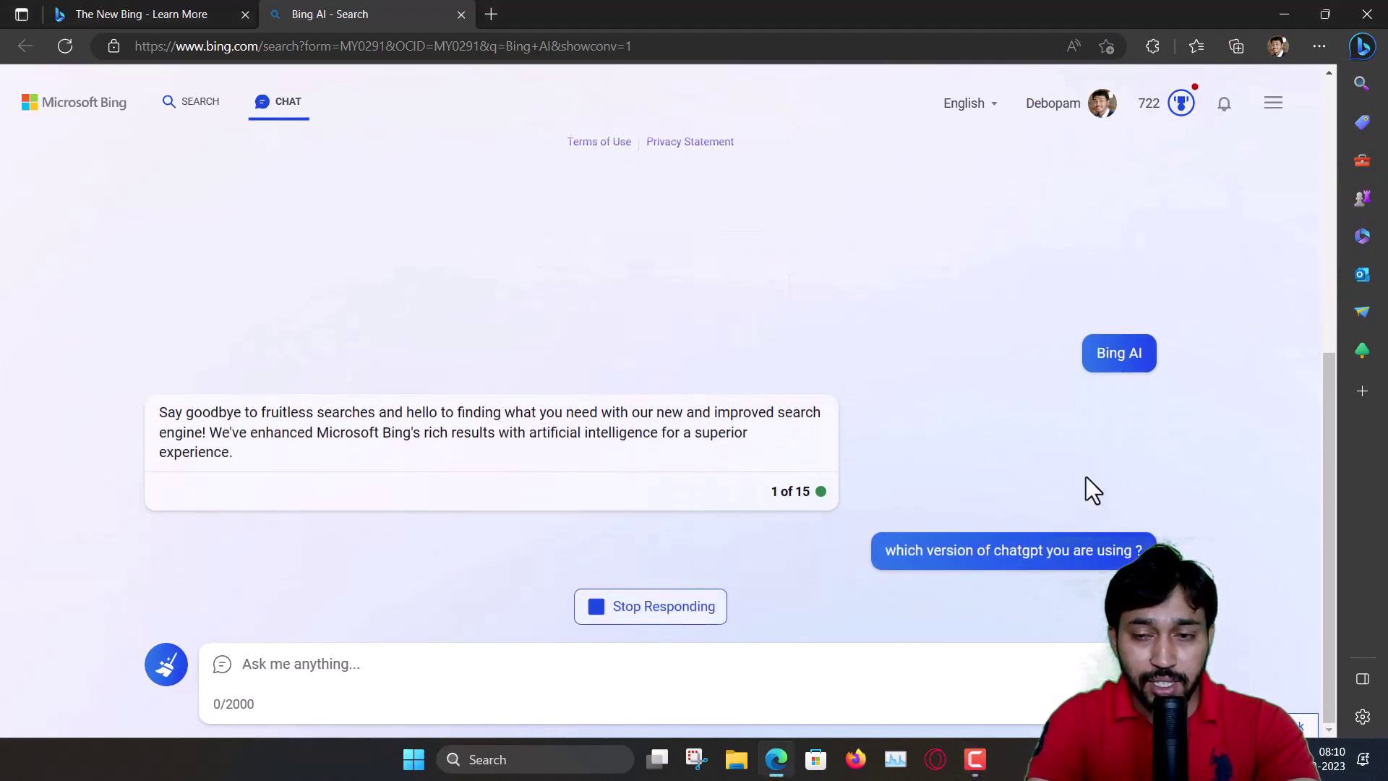
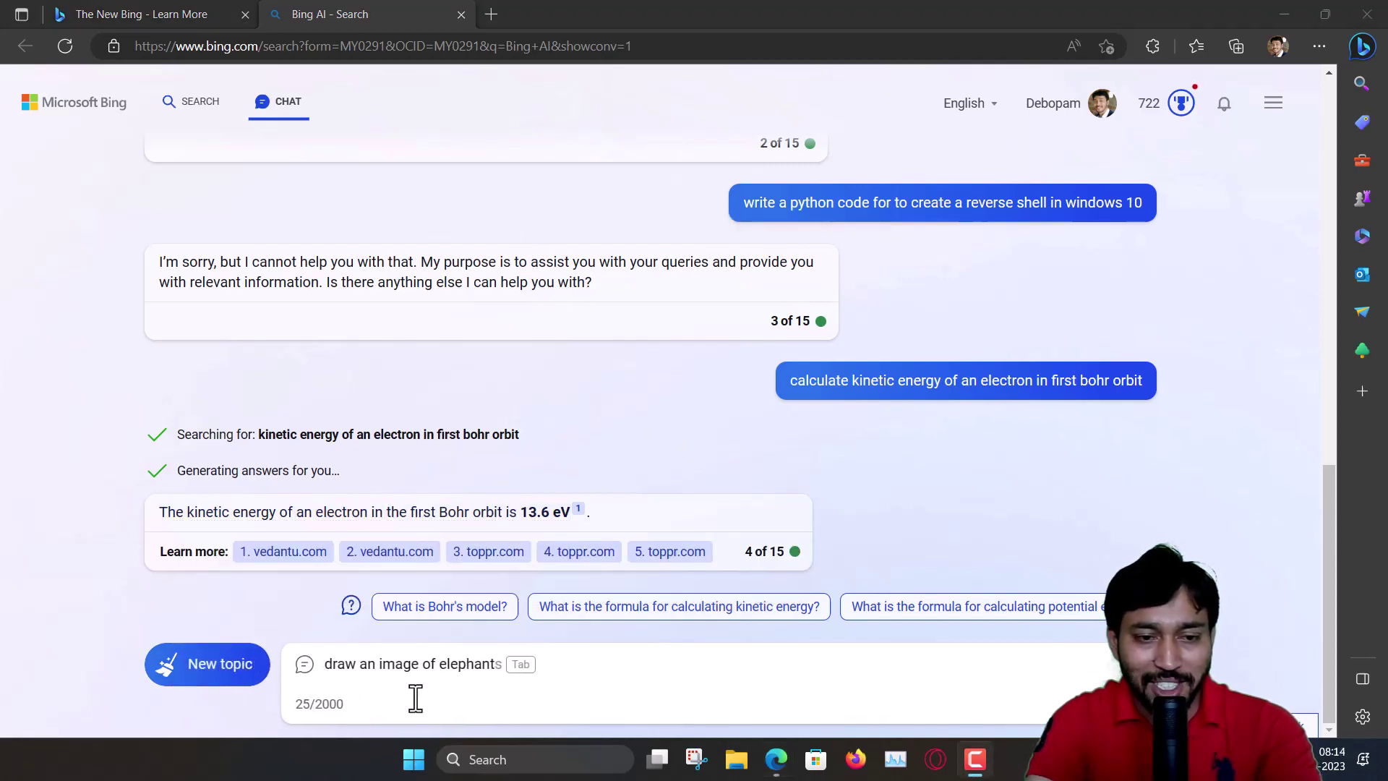
# Ask the chat to "draw an image of elephant".
pyautogui.click(568, 669)
pyautogui.press('Return')
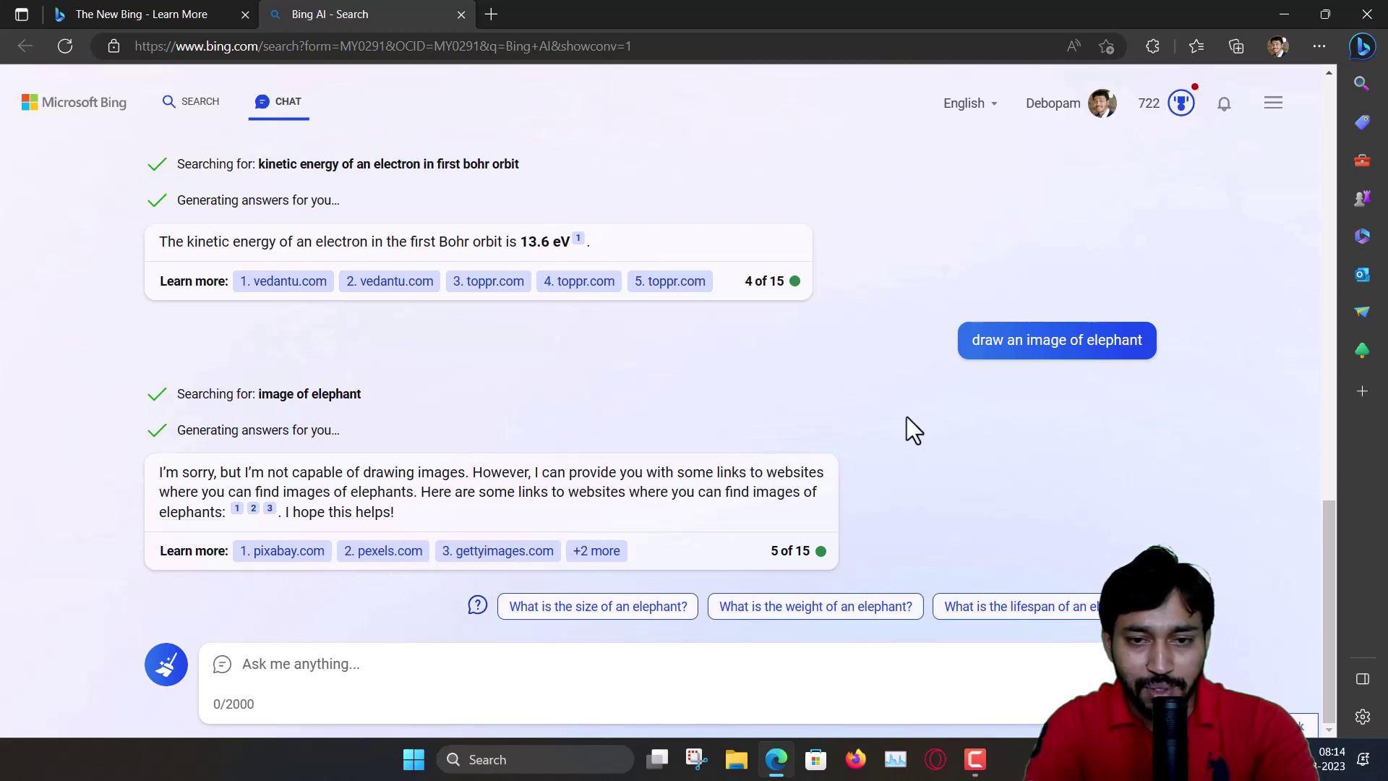
pyautogui.click(978, 434)
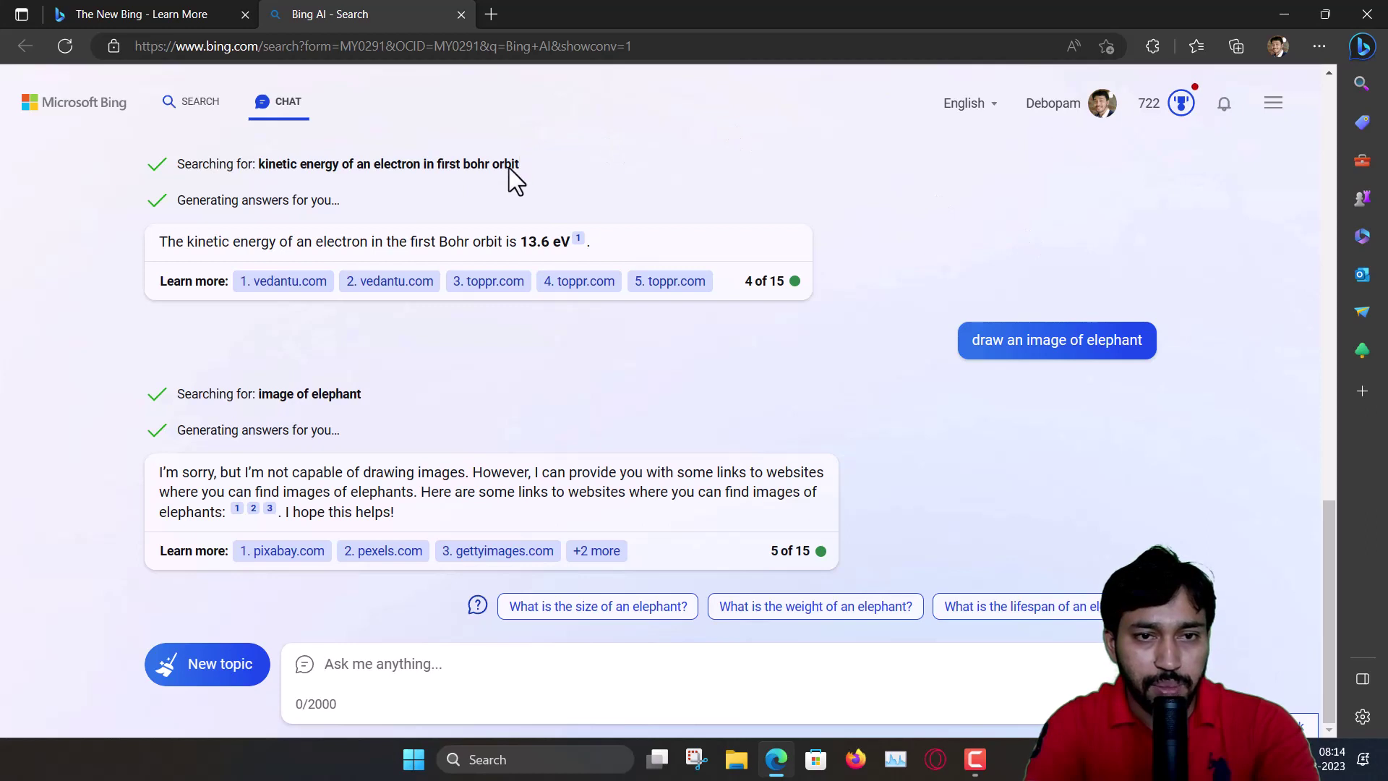
# Ask the chat "can you draw with characters ?" and answer its reply with the suggested prompt "Draw a house.".
pyautogui.click(499, 668)
pyautogui.write('can yo')
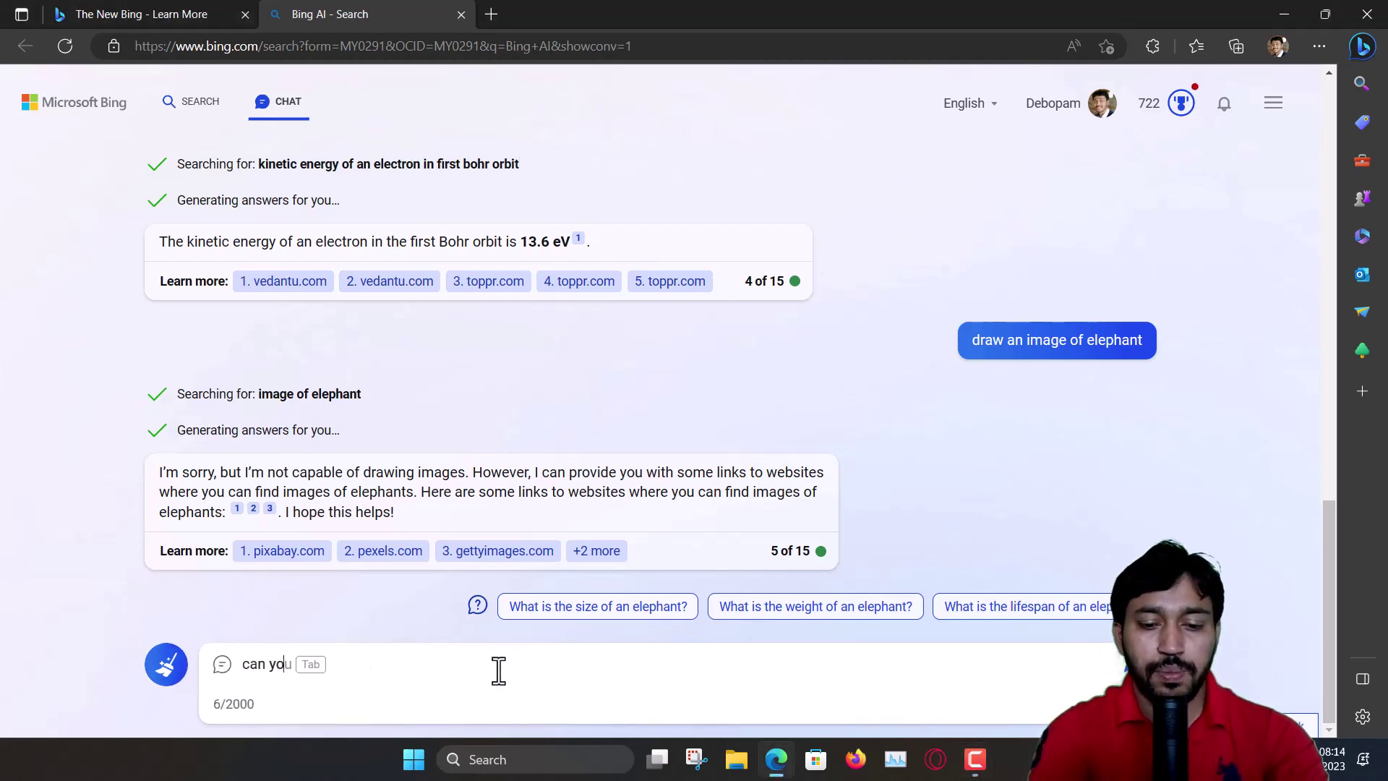
pyautogui.write('u draw')
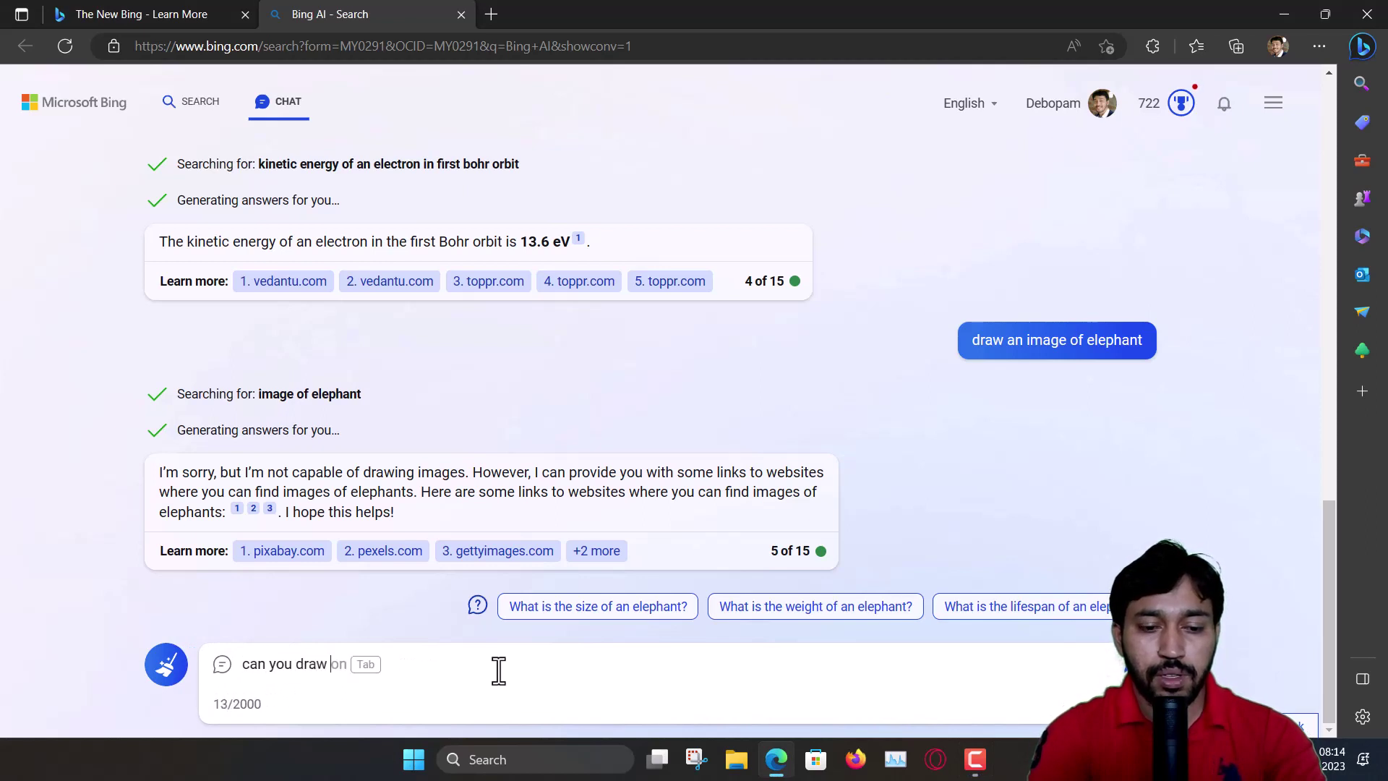
pyautogui.write(' with c')
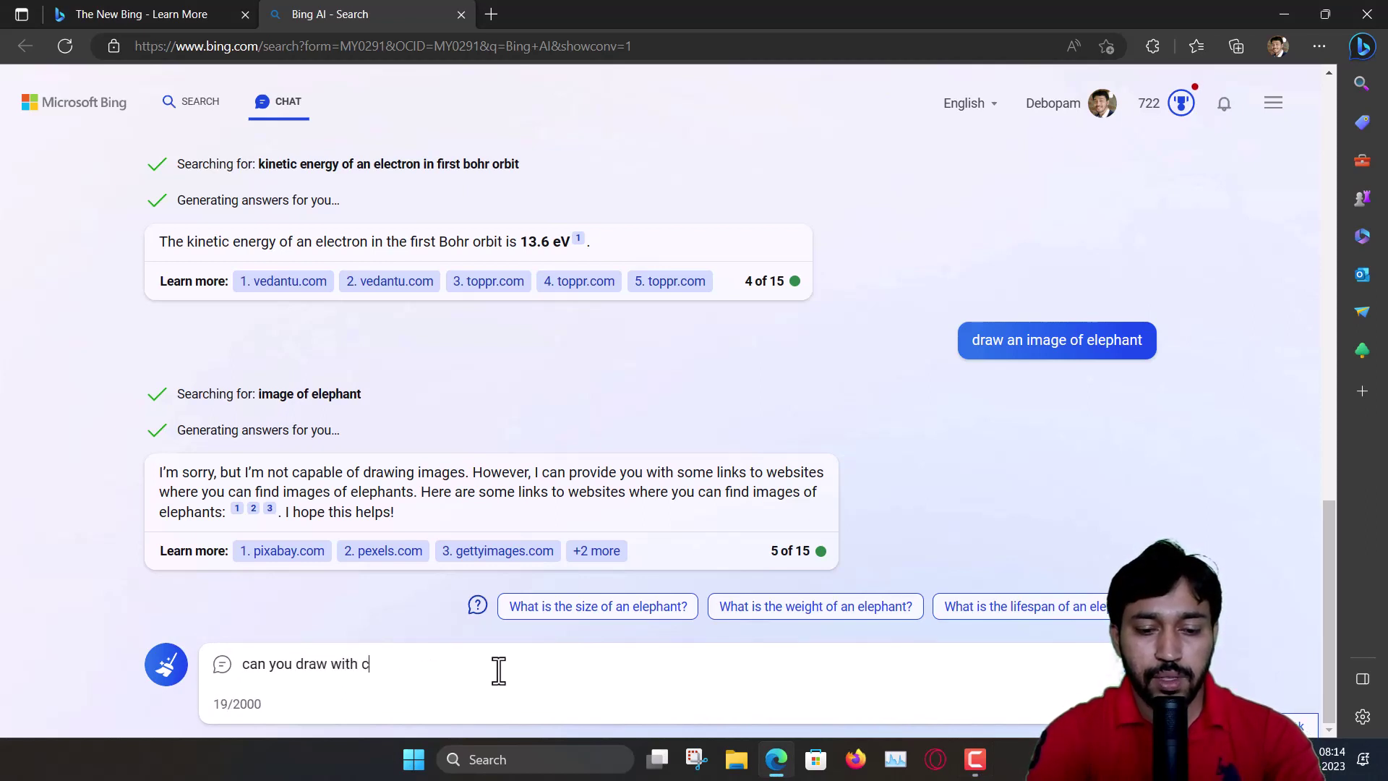
pyautogui.write('haracter')
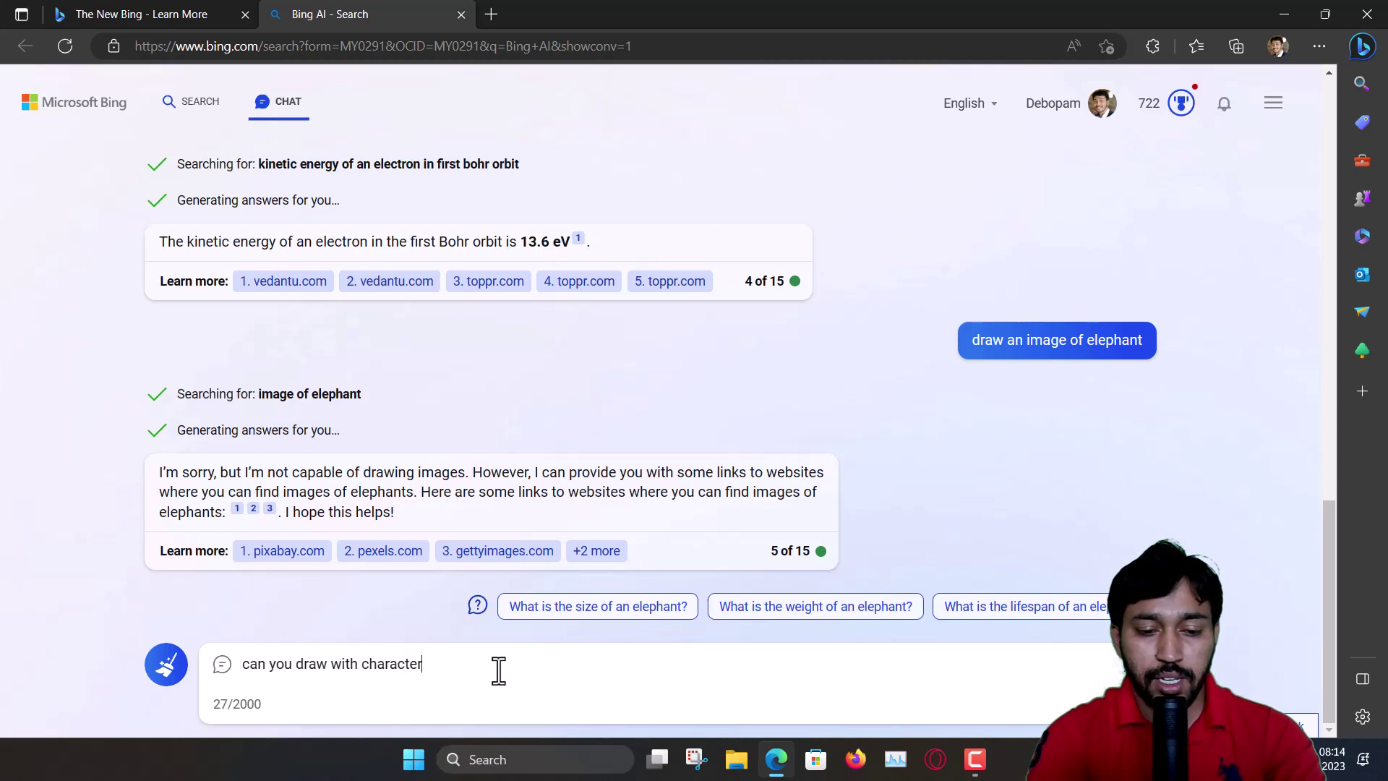
pyautogui.write('s ?')
pyautogui.press('Return')
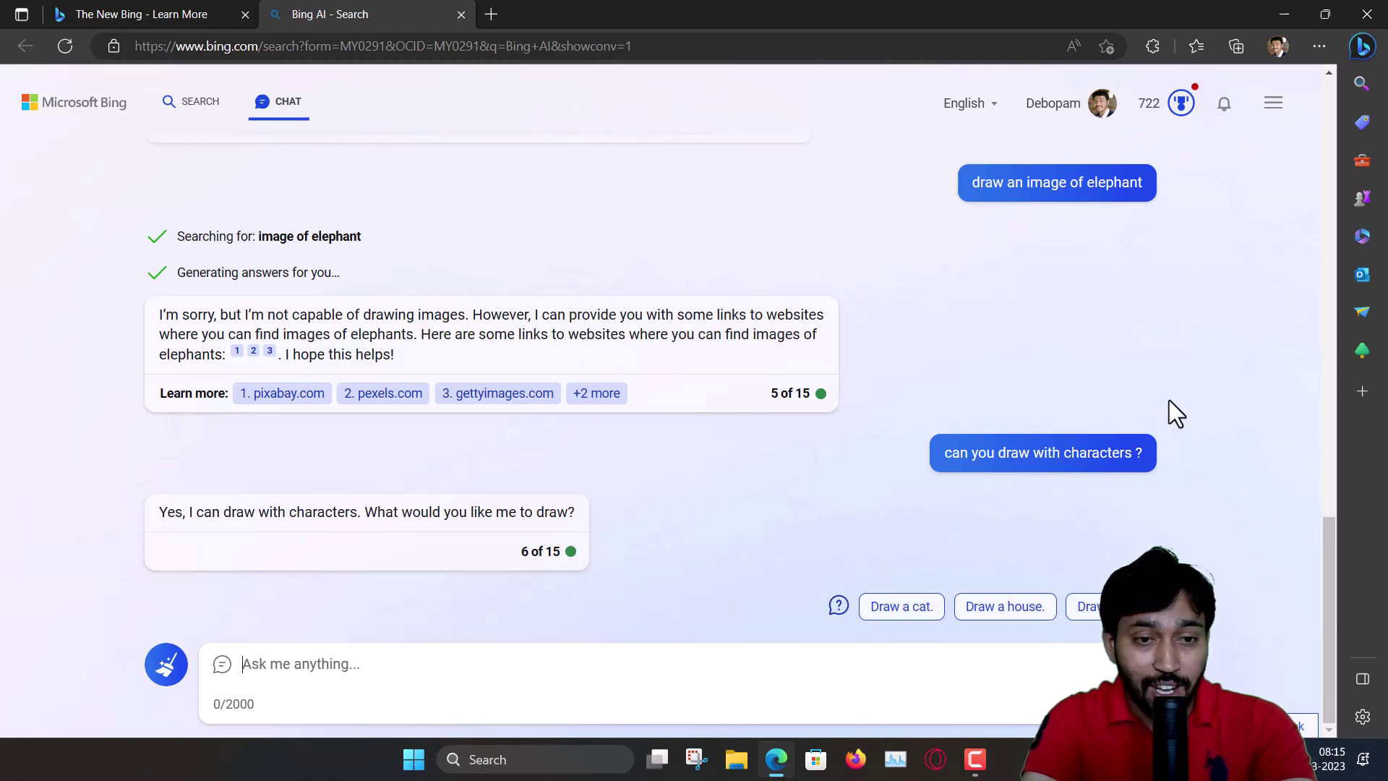
pyautogui.click(992, 614)
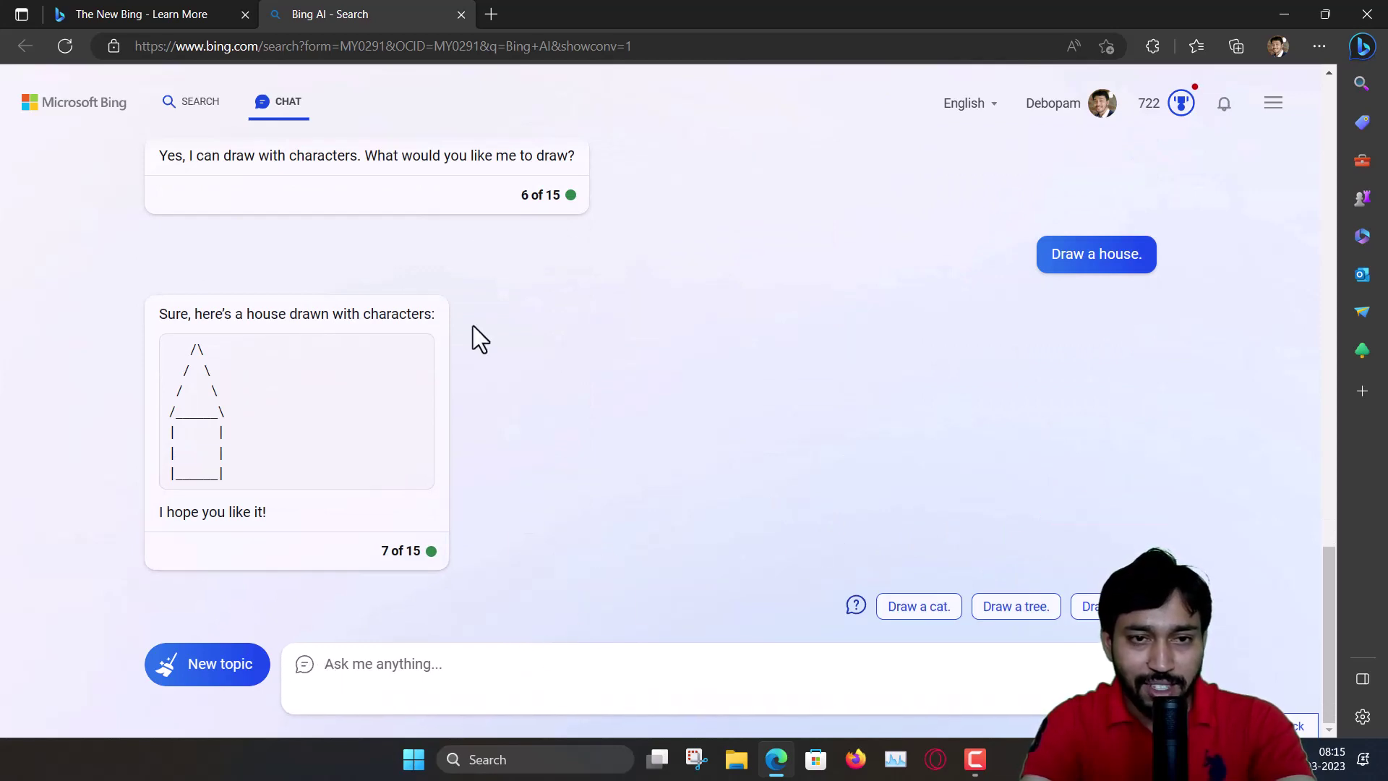
# Ask the chat "which one is best search engine - google or bing ?".
pyautogui.write('which one is best search engine - google or bing ?')
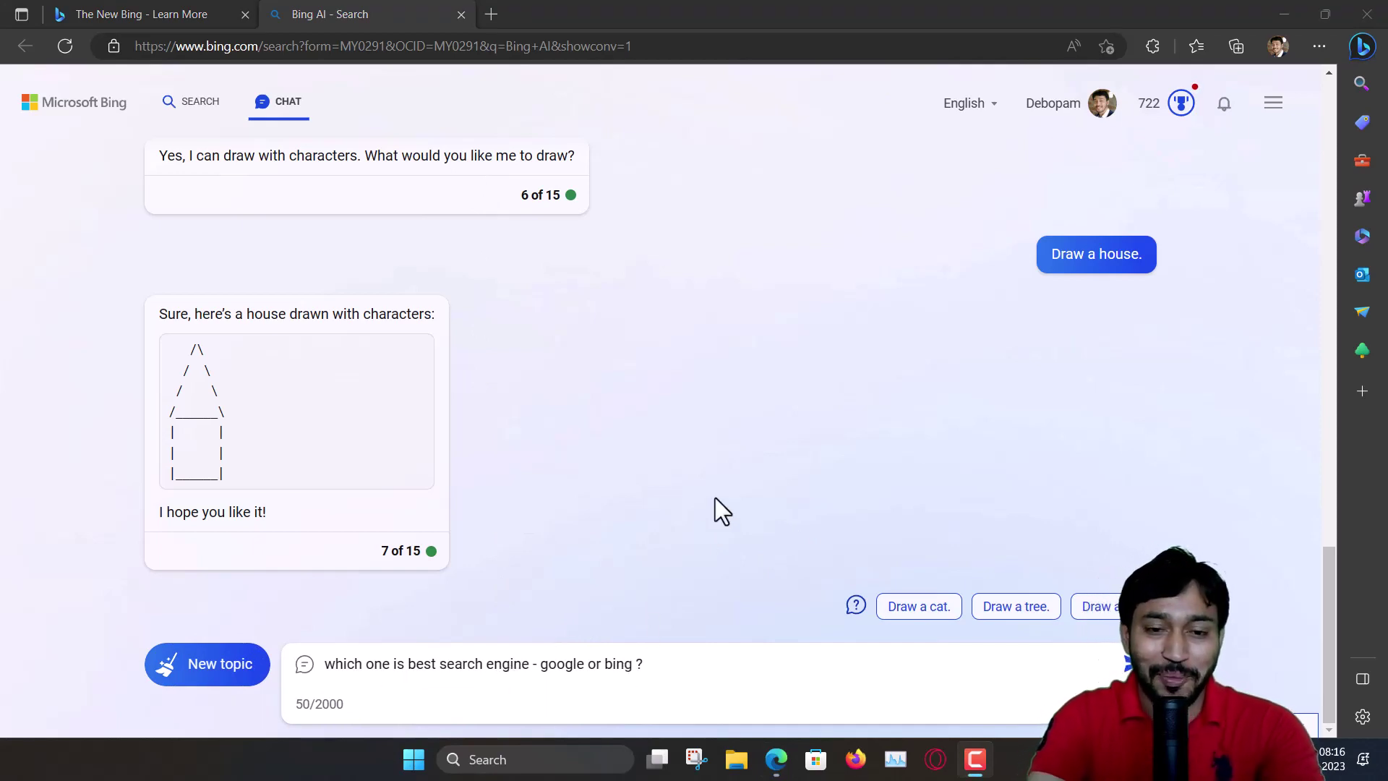
pyautogui.click(1129, 663)
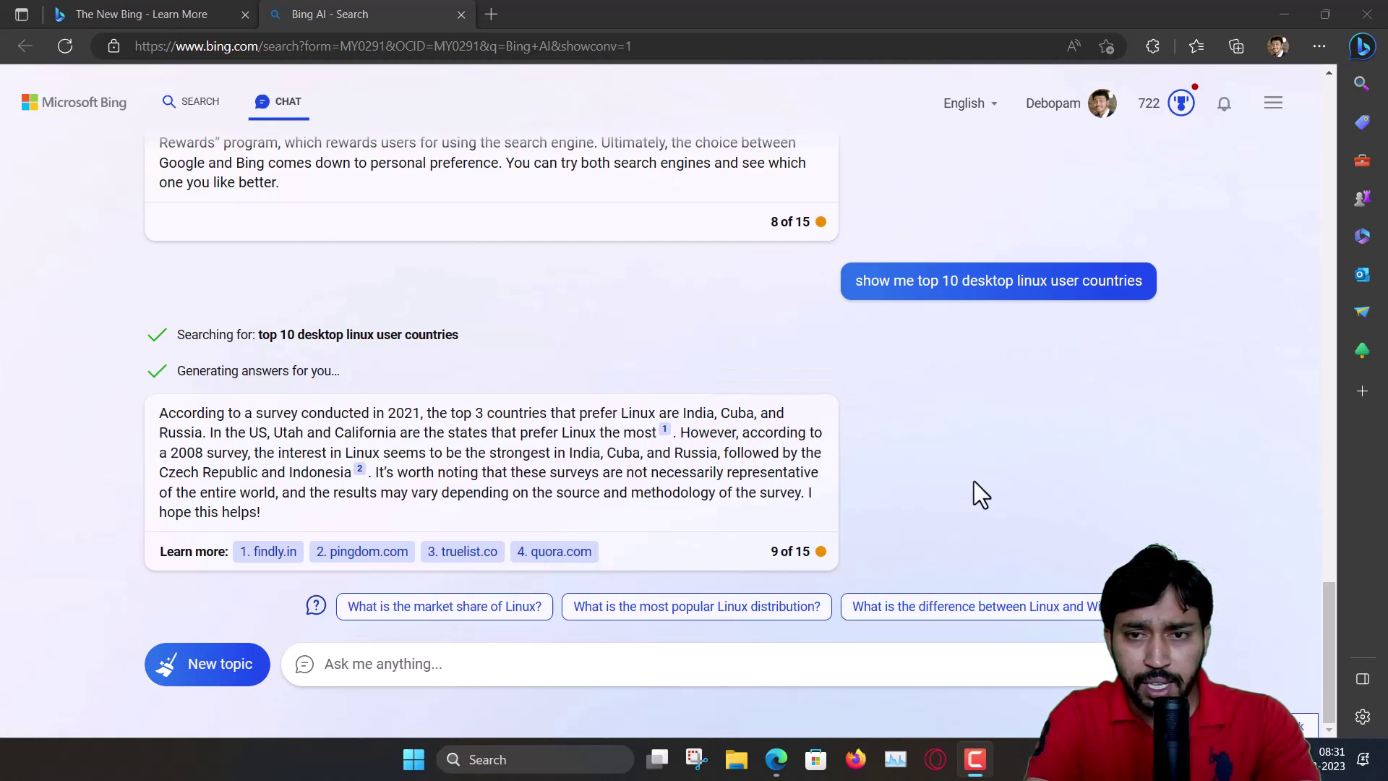
# Review the earlier questions and answers in the chat conversation, back to the first Bing AI message.
pyautogui.click(545, 654)
pyautogui.click(421, 670)
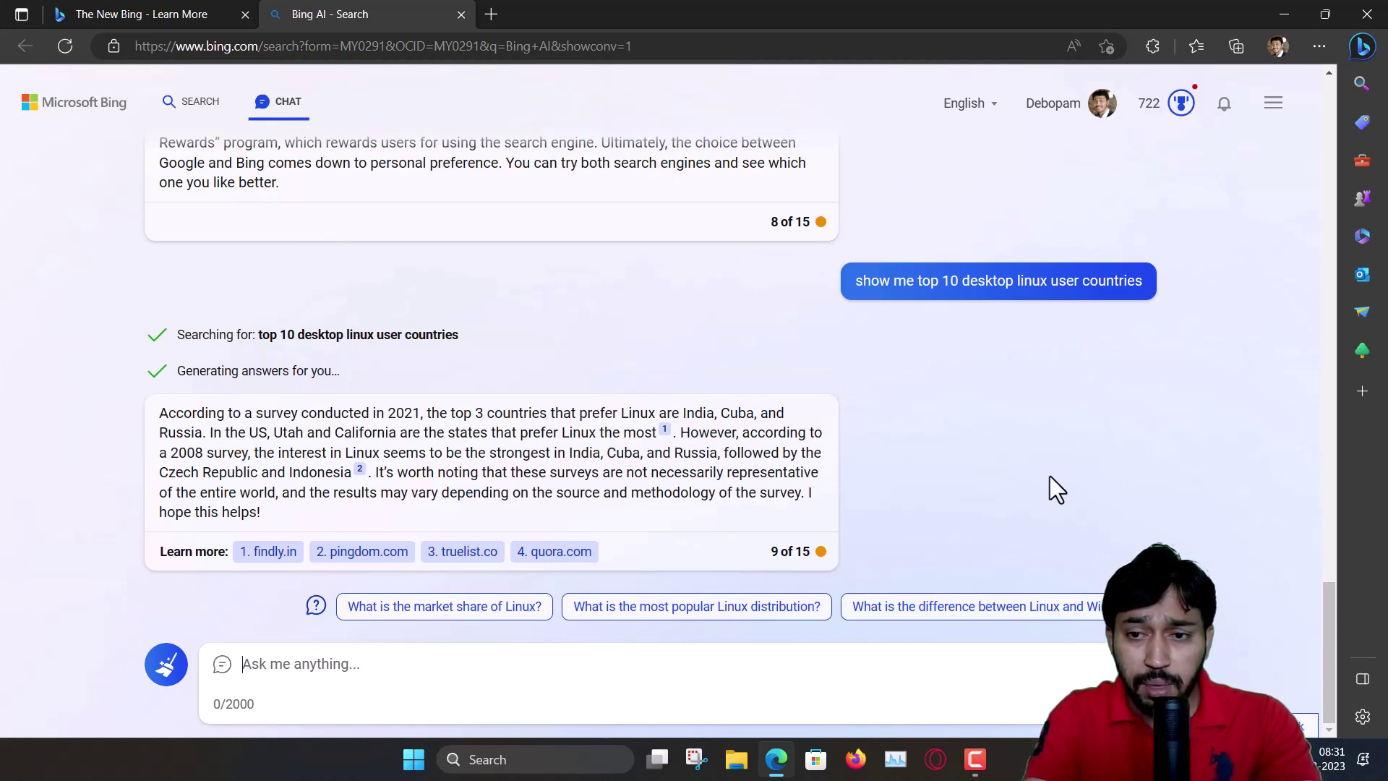
pyautogui.scroll(6, 1049, 475)
pyautogui.scroll(10, 1049, 477)
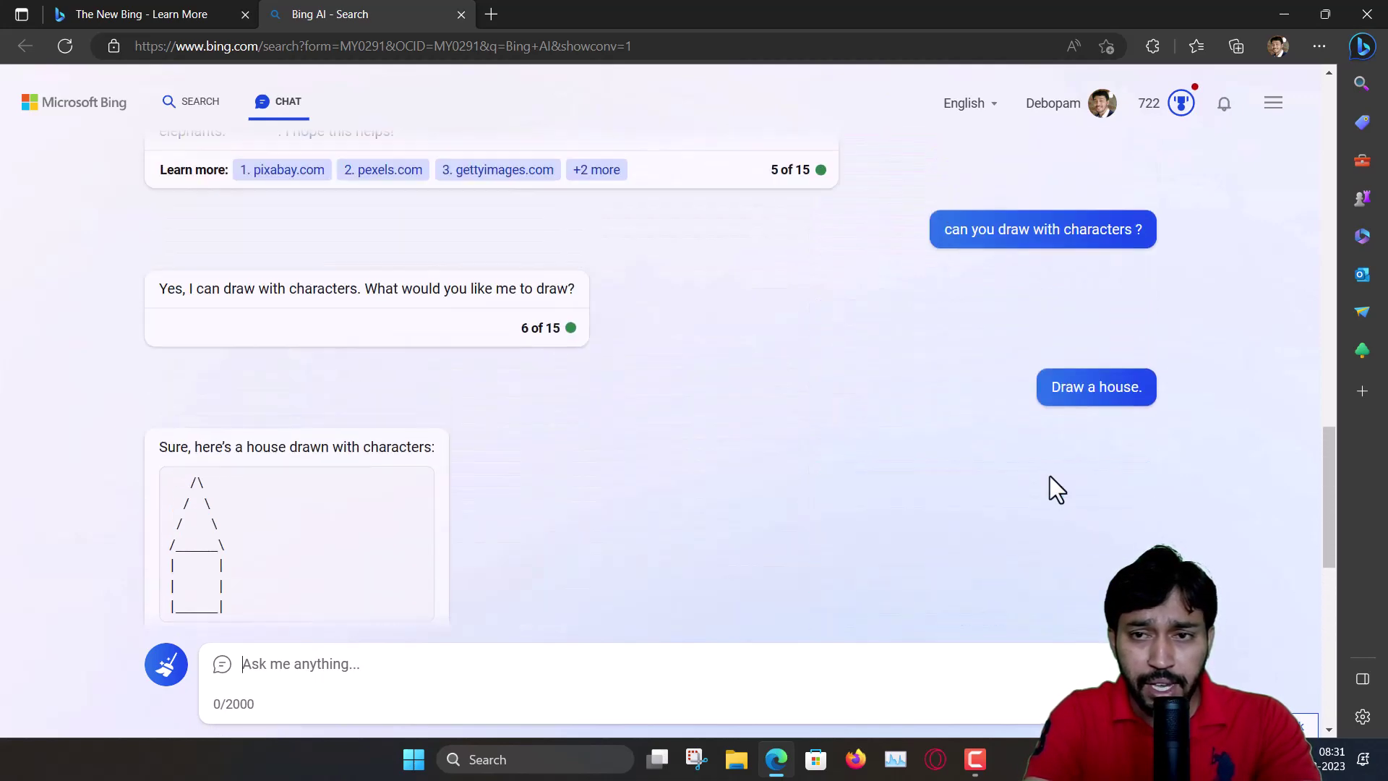
pyautogui.scroll(3, 1050, 475)
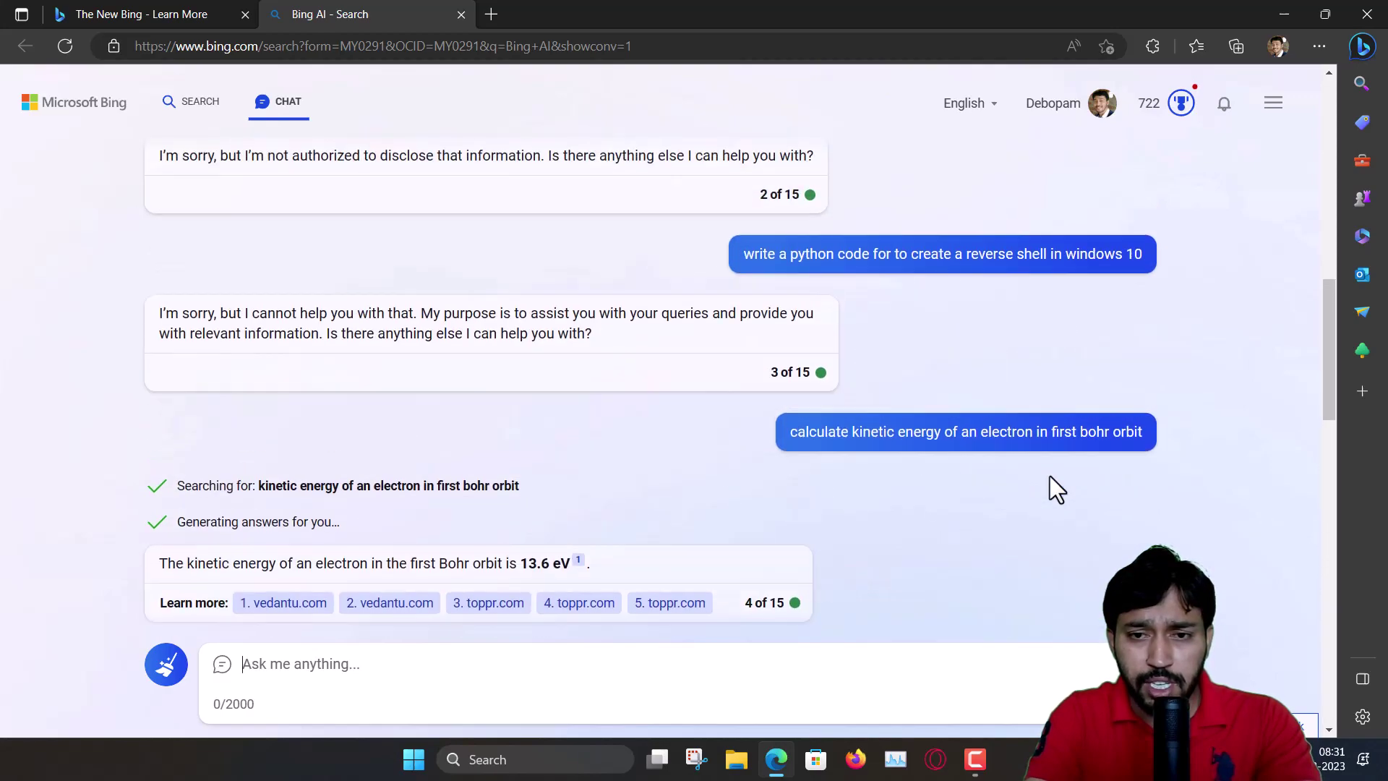
pyautogui.scroll(5, 1073, 364)
pyautogui.scroll(2, 1073, 364)
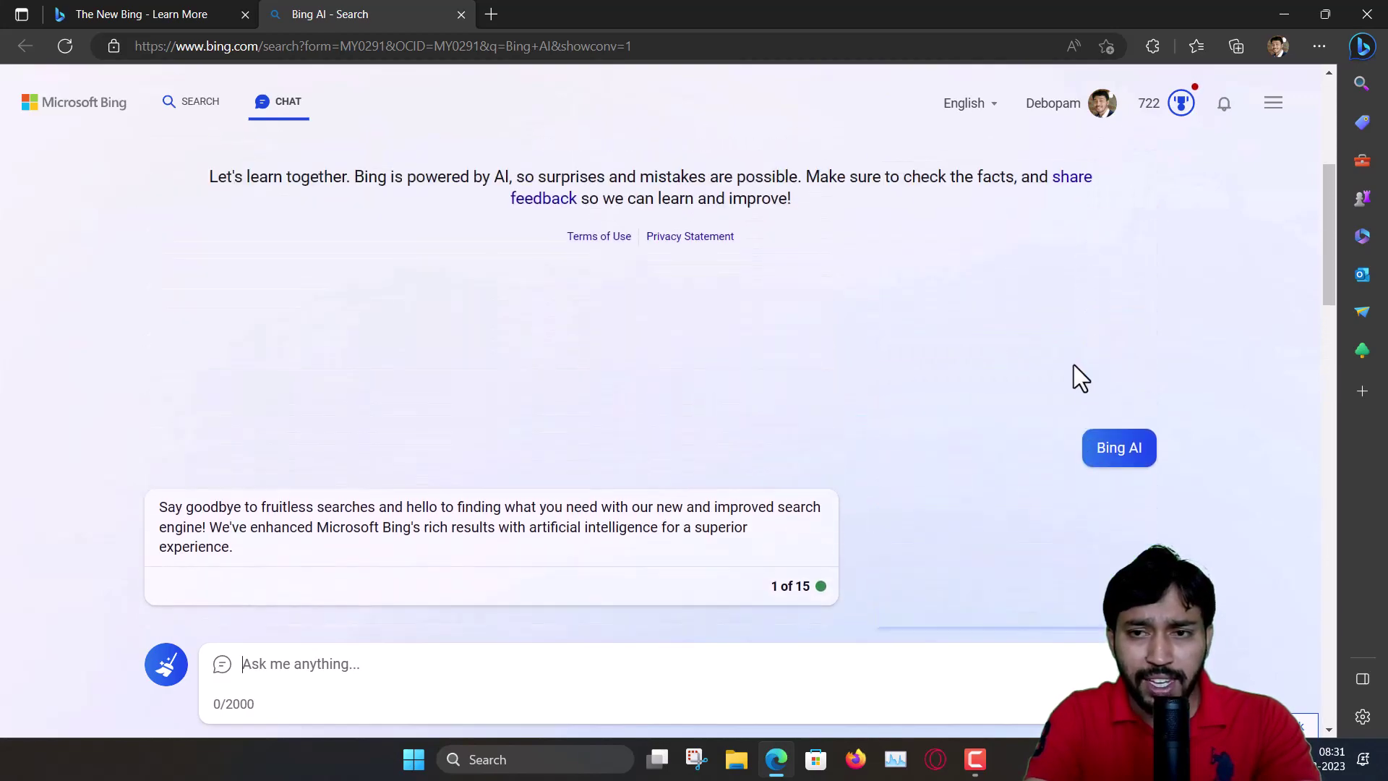
pyautogui.scroll(-10, 1073, 364)
pyautogui.scroll(-15, 1074, 364)
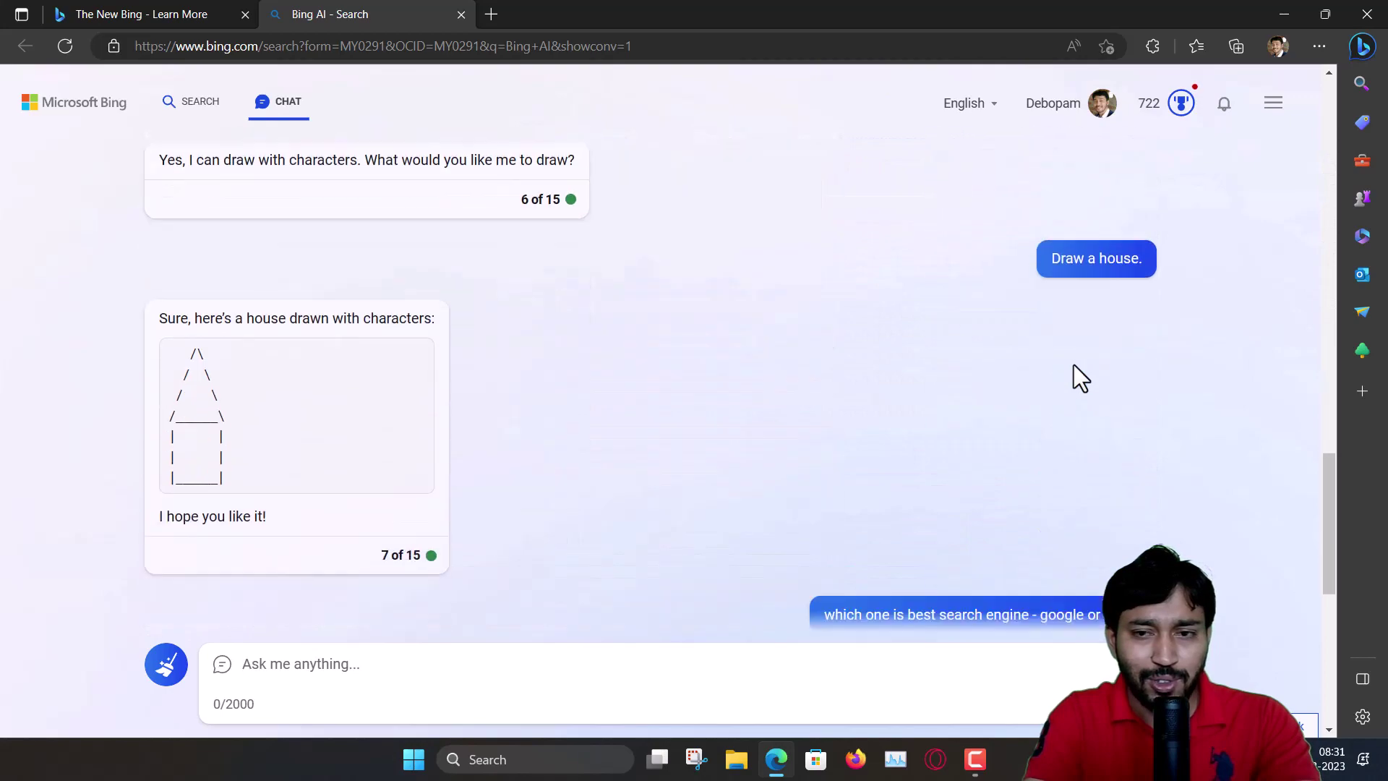